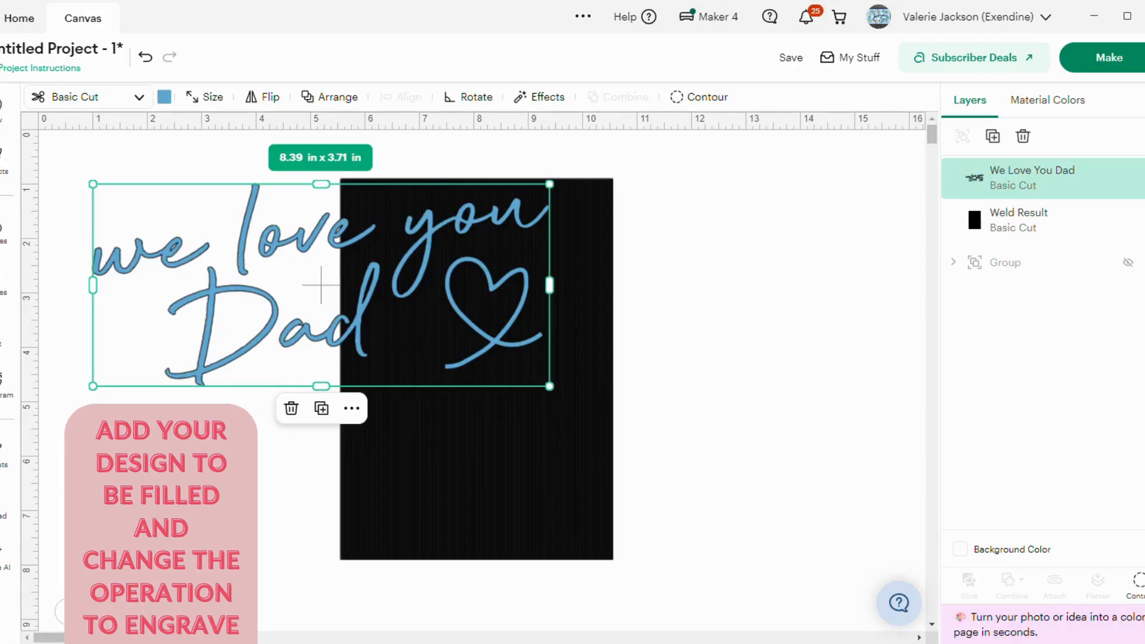
Step: Change the operation of the "we love you Dad" lettering to Engrave
left_click_drag(191, 255, 244, 315)
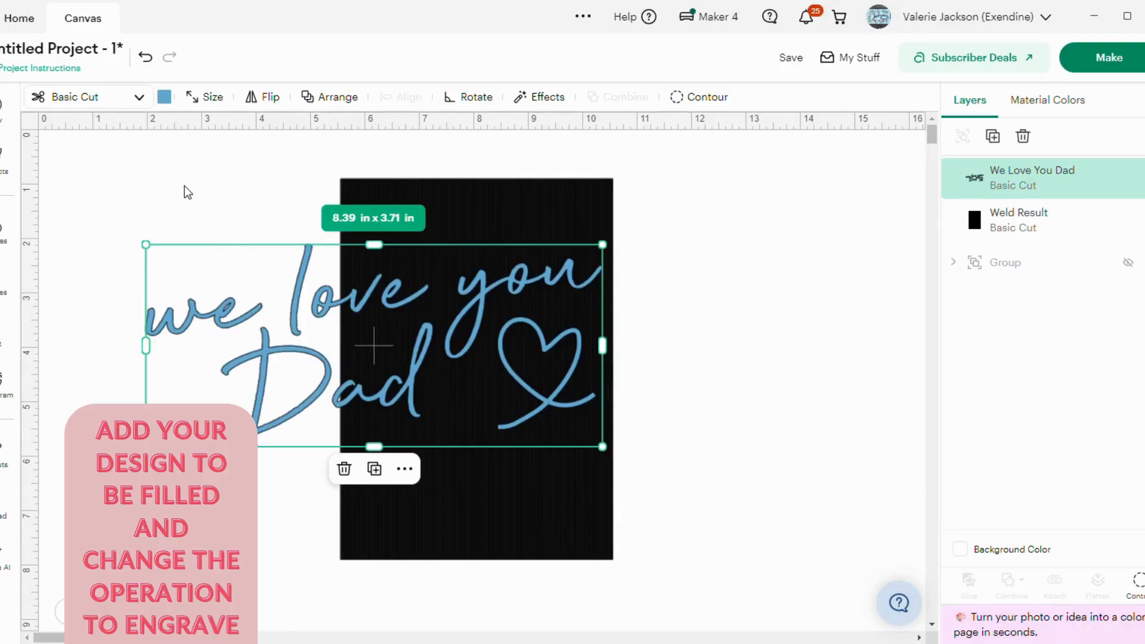
left_click(98, 103)
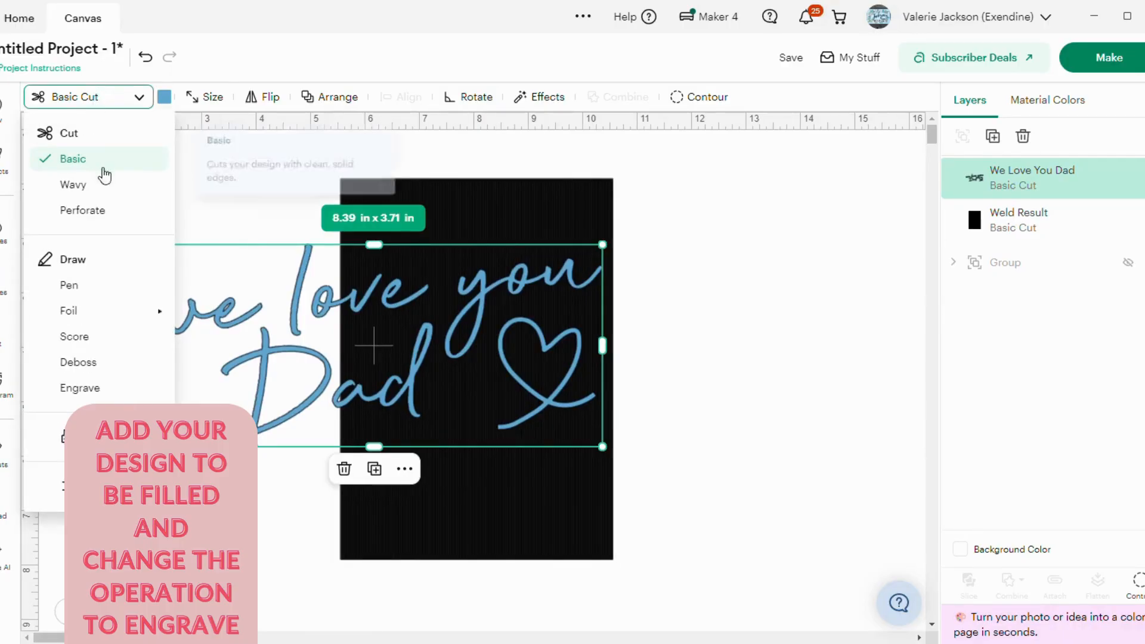
left_click(98, 389)
left_click_drag(270, 356, 143, 343)
left_click_drag(245, 342, 620, 352)
left_click(737, 302)
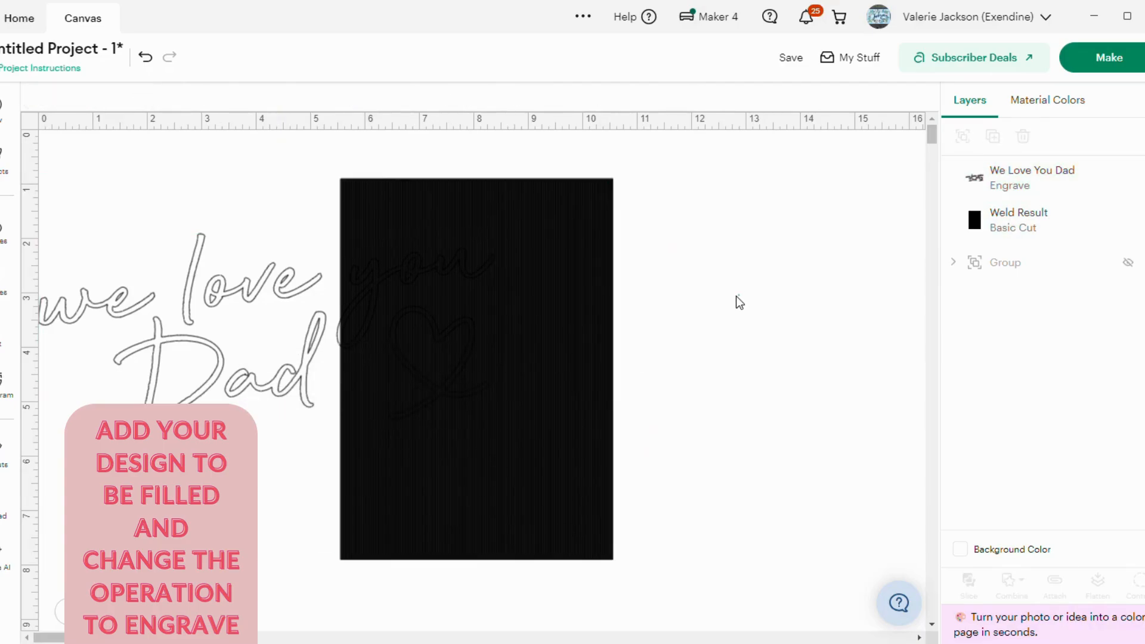
Step: Move the engrave lettering over the black line-filled panel so the two overlap
left_click_drag(197, 314, 501, 299)
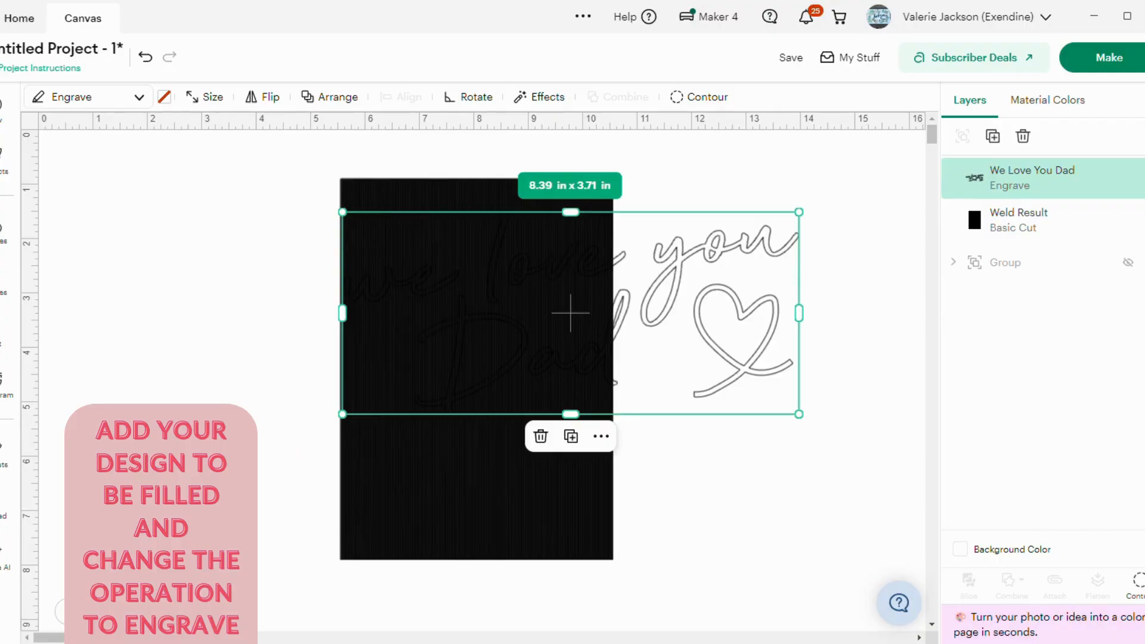
scroll(571, 313, "up", 5)
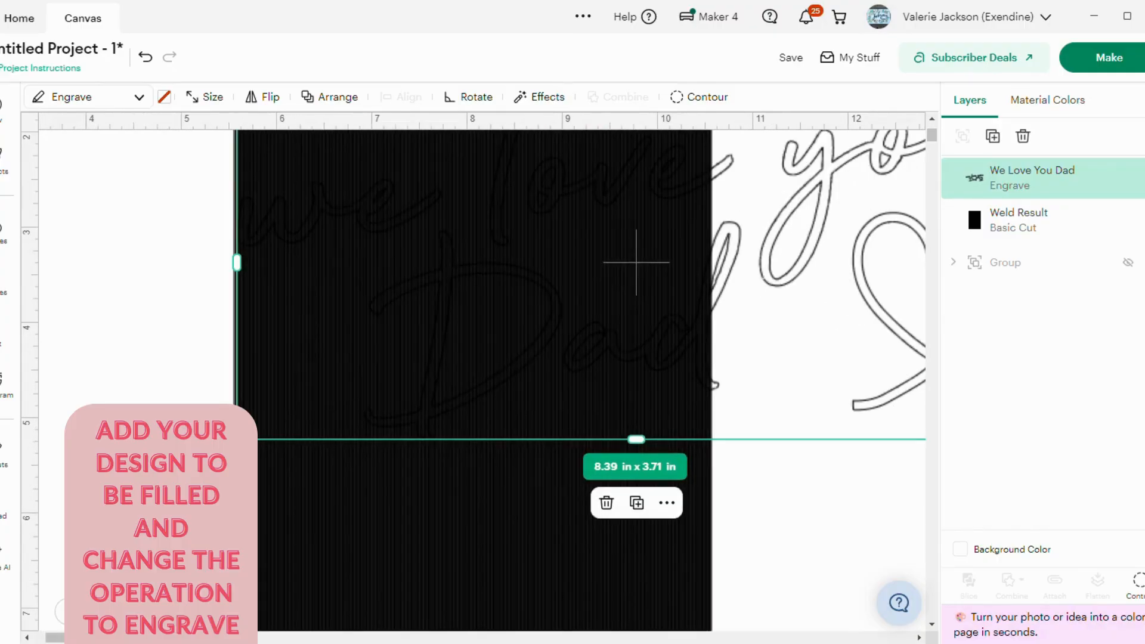
scroll(488, 385, "up", 3)
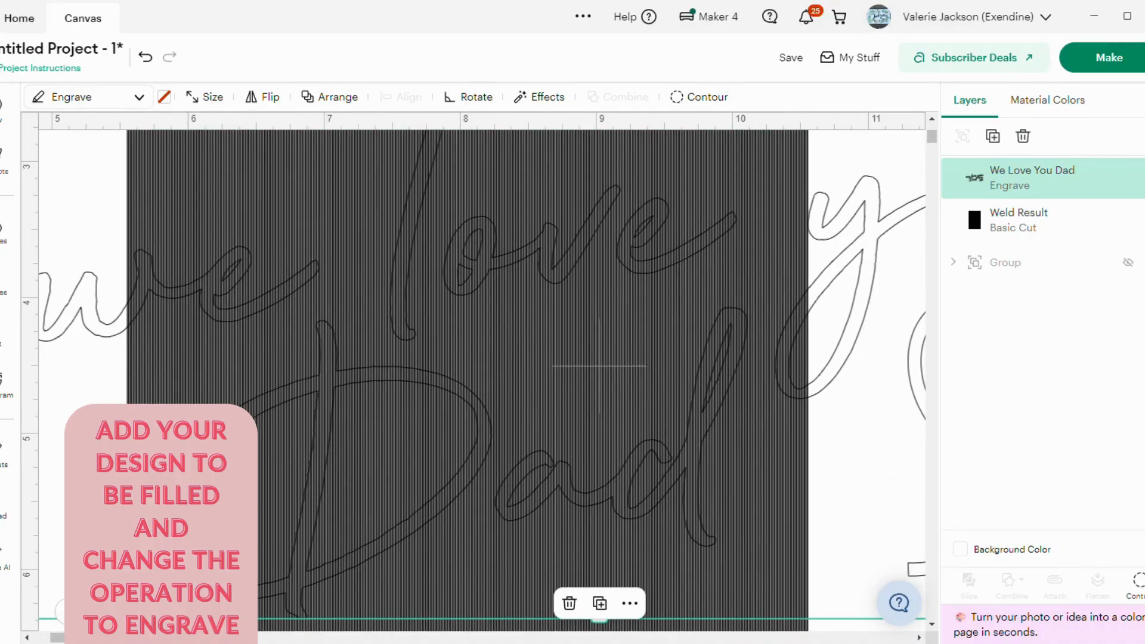
scroll(488, 385, "down", 3)
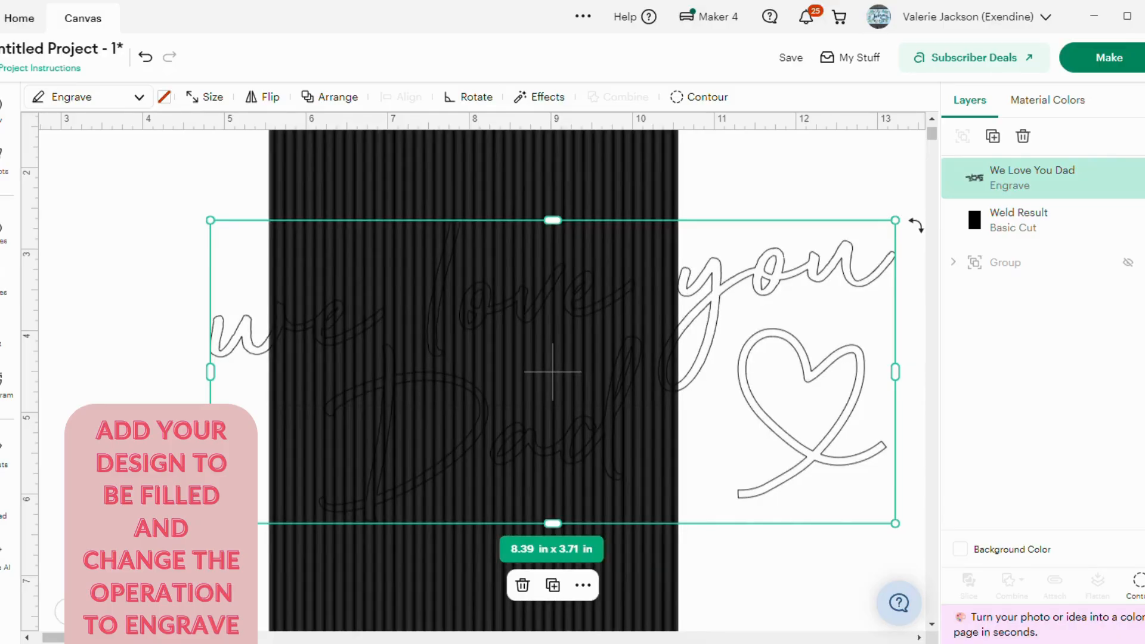
Step: Tilt the lettering counterclockwise and shrink it to about 4.65 x 2.06 in so it fits within the line-filled panel's width
left_click_drag(917, 225, 858, 135)
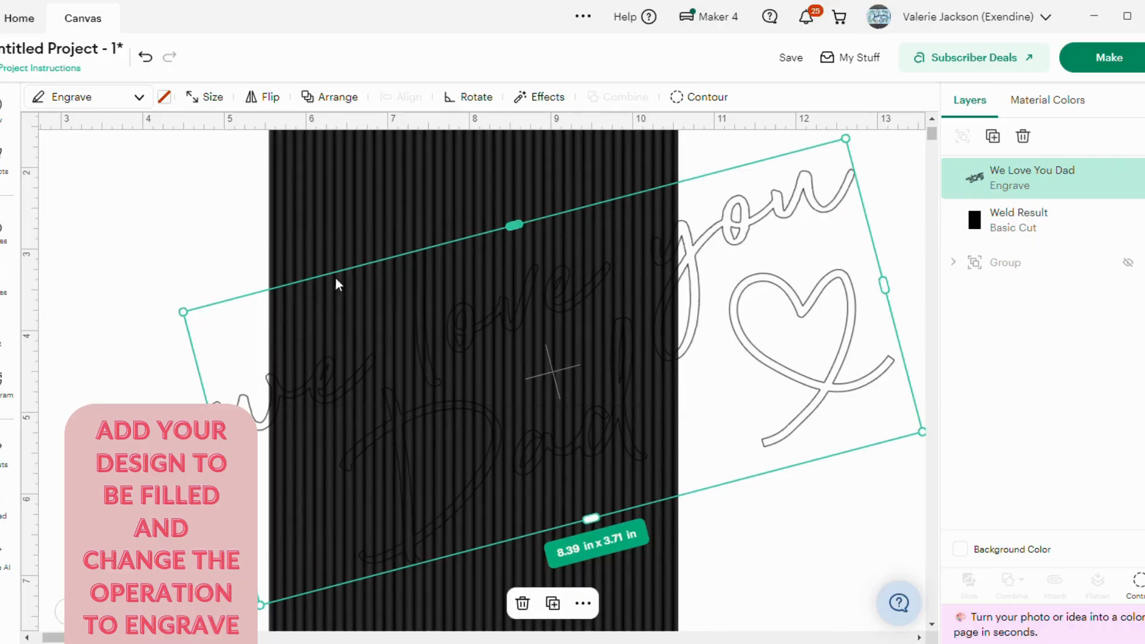
left_click_drag(172, 311, 378, 340)
left_click_drag(601, 394, 421, 332)
left_click_drag(197, 263, 371, 320)
left_click_drag(438, 338, 380, 371)
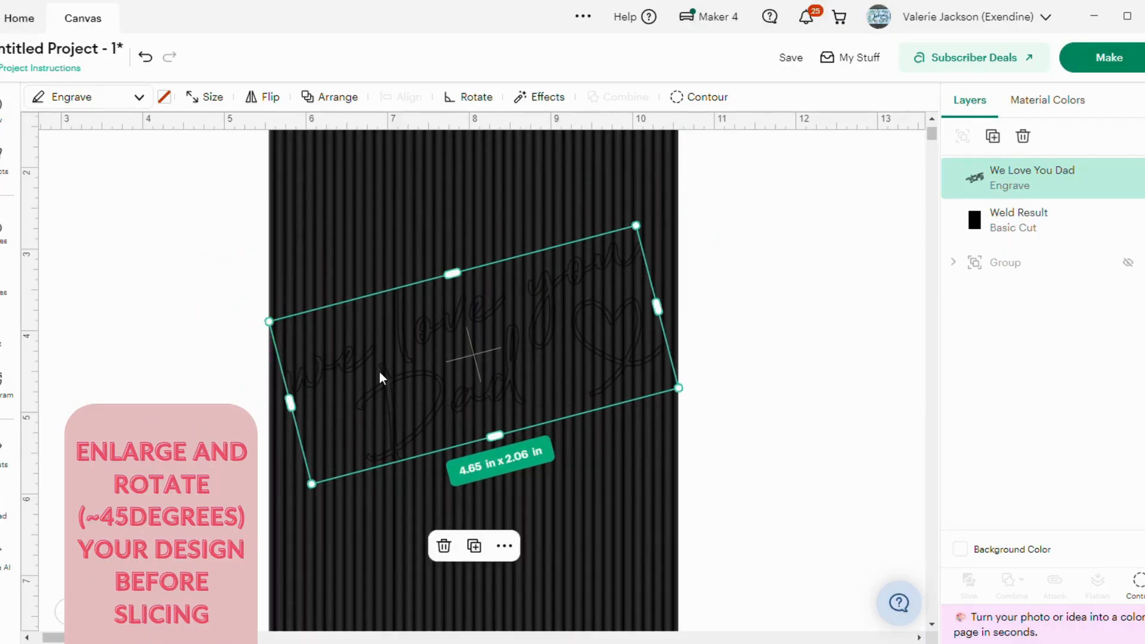
scroll(482, 380, "up", 7)
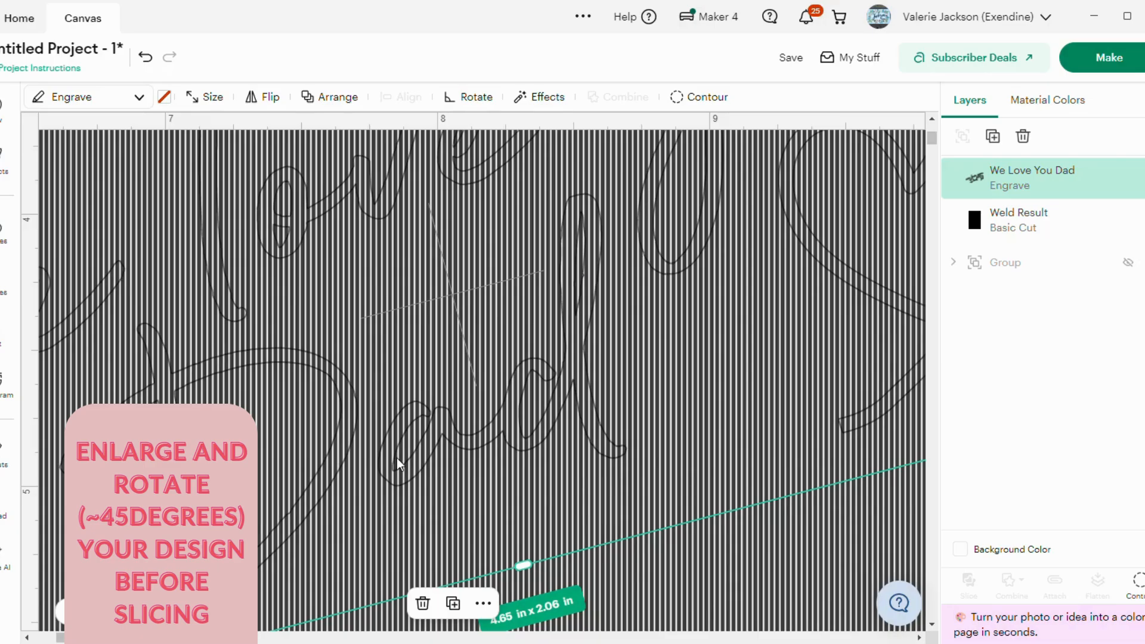
scroll(62, 604, "down", 8)
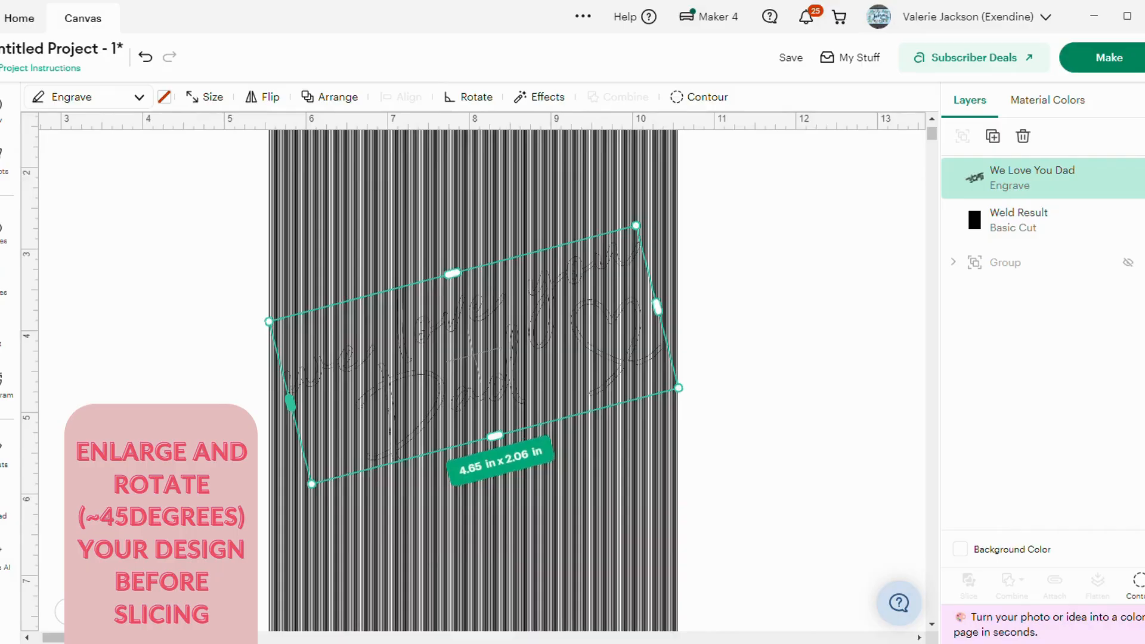
Step: Slice the tilted lettering with the line-filled panel and delete the leftover 5 x 7 in panel
left_click_drag(309, 171, 680, 628)
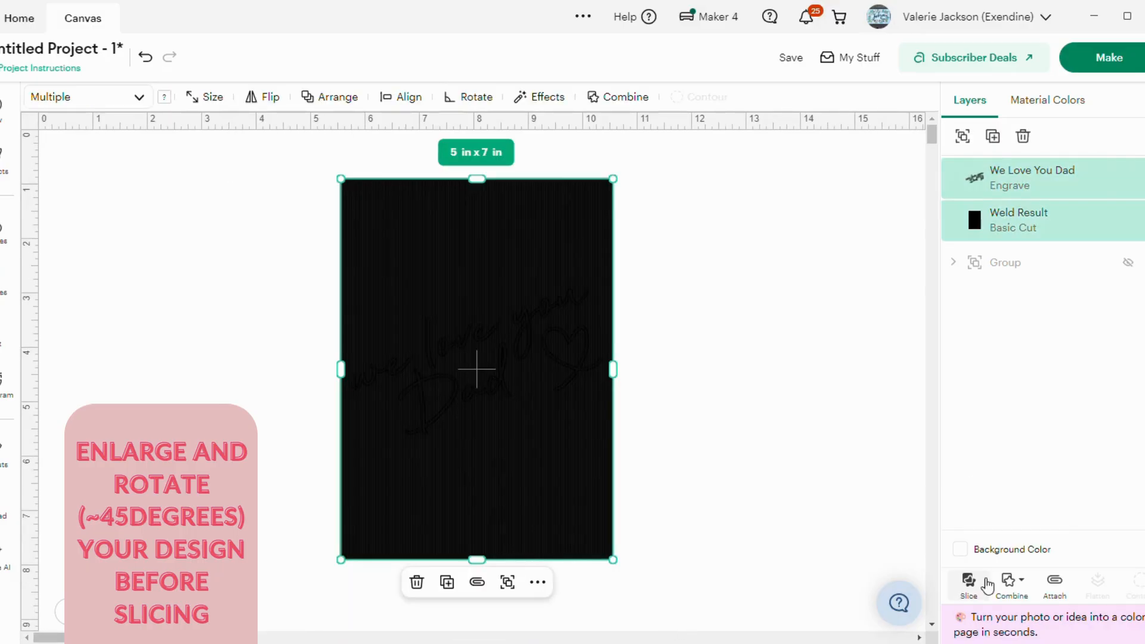
left_click(969, 582)
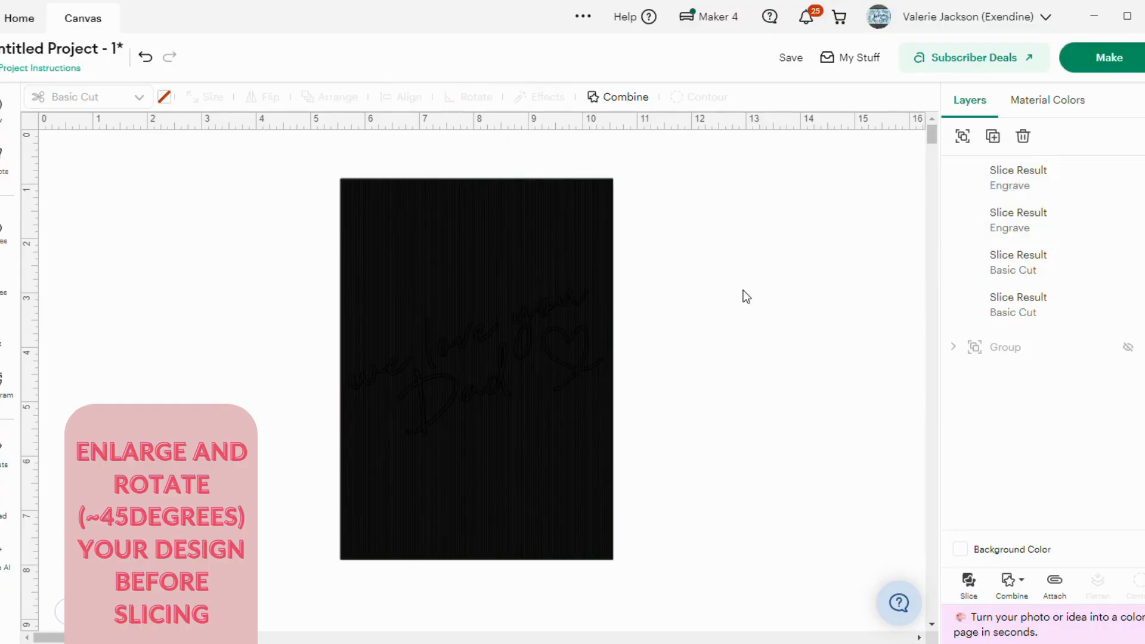
left_click_drag(434, 243, 789, 248)
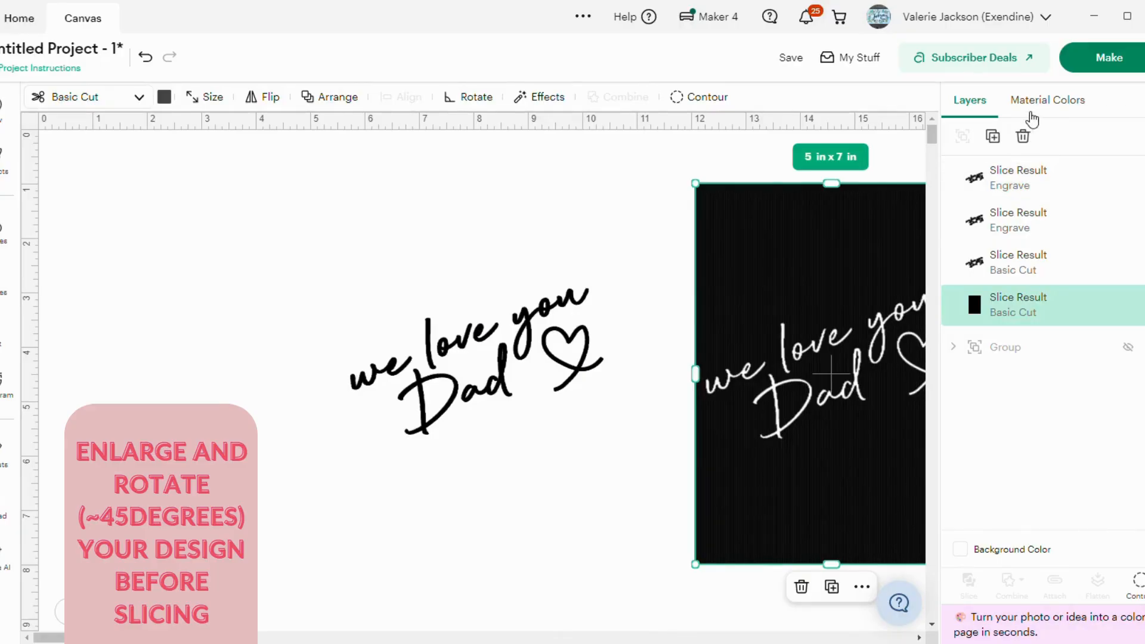
left_click(1028, 143)
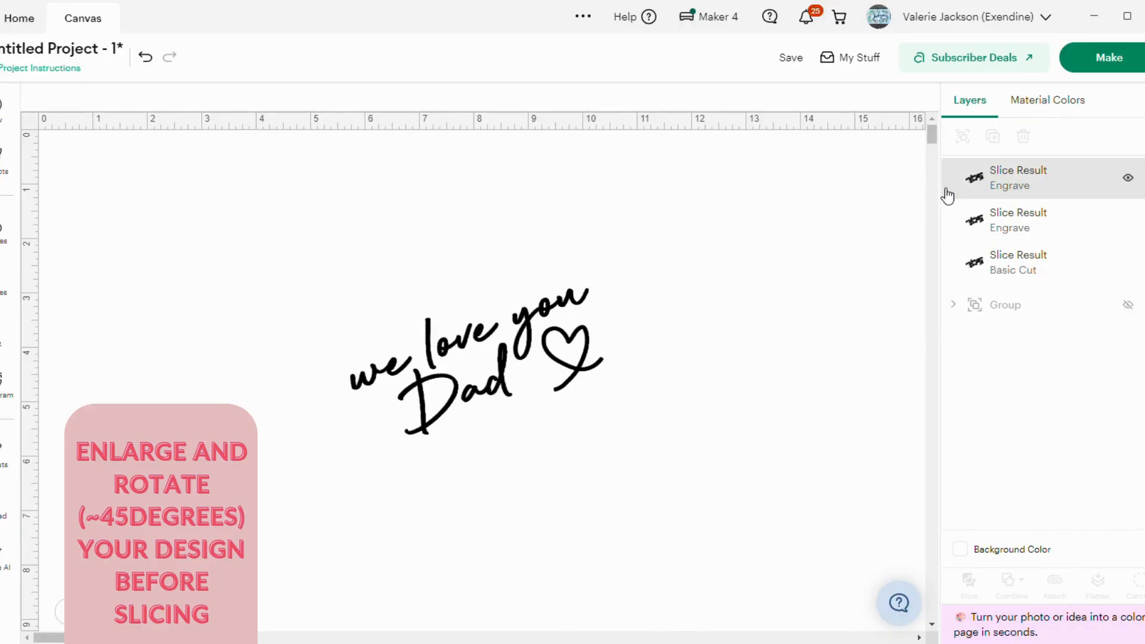
Step: Spread the sliced lettering copies apart and examine the line fill of the Basic Cut copy up close
left_click(513, 358)
left_click_drag(513, 358, 295, 274)
left_click_drag(475, 365, 746, 259)
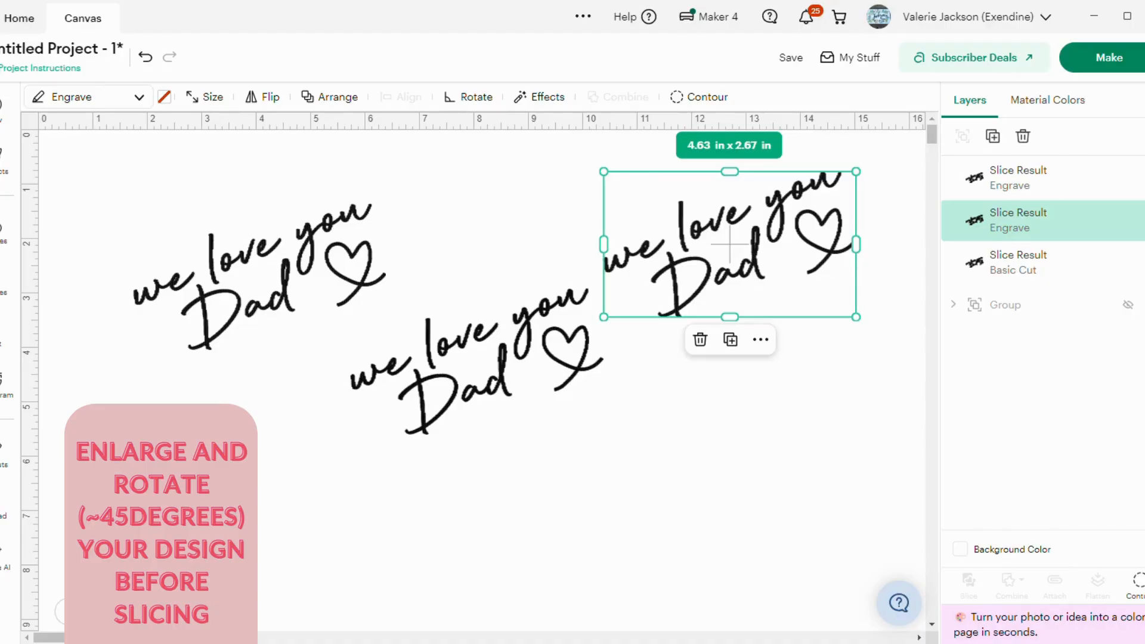
left_click(512, 356)
scroll(488, 385, "up", 8)
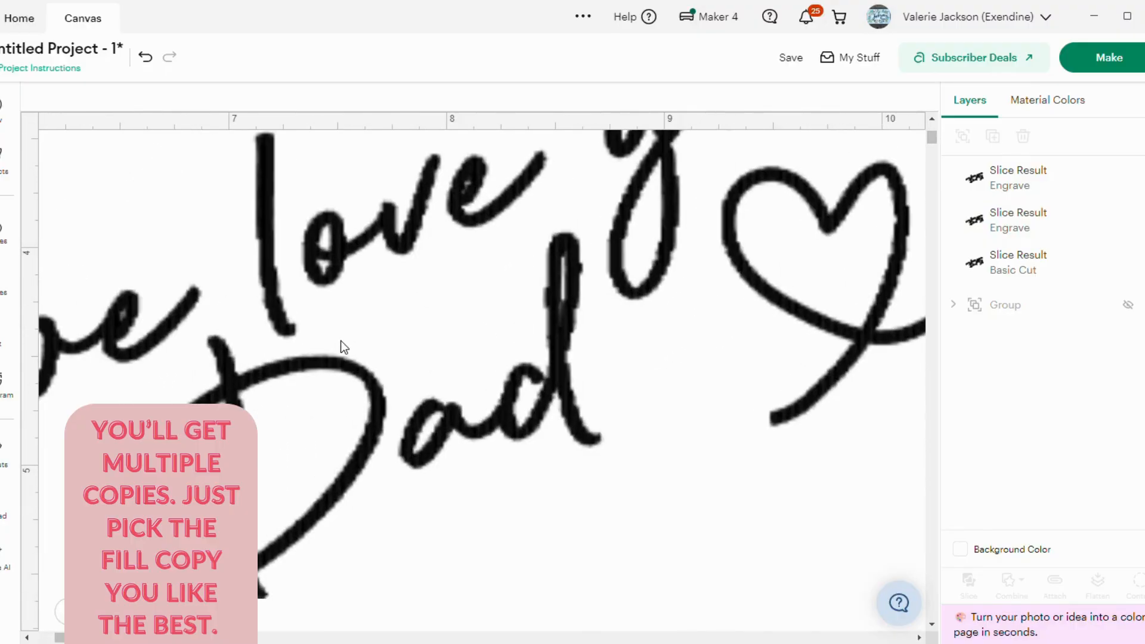
left_click(290, 357)
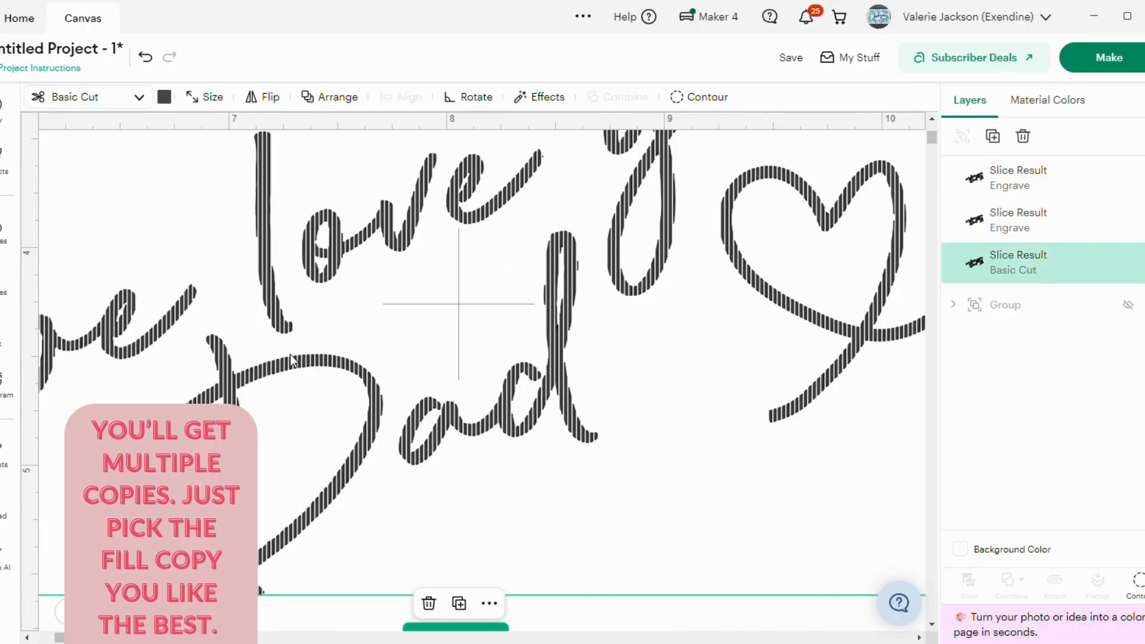
Step: Delete both Engrave slice copies, keeping only the Basic Cut lettering
left_click(1047, 224)
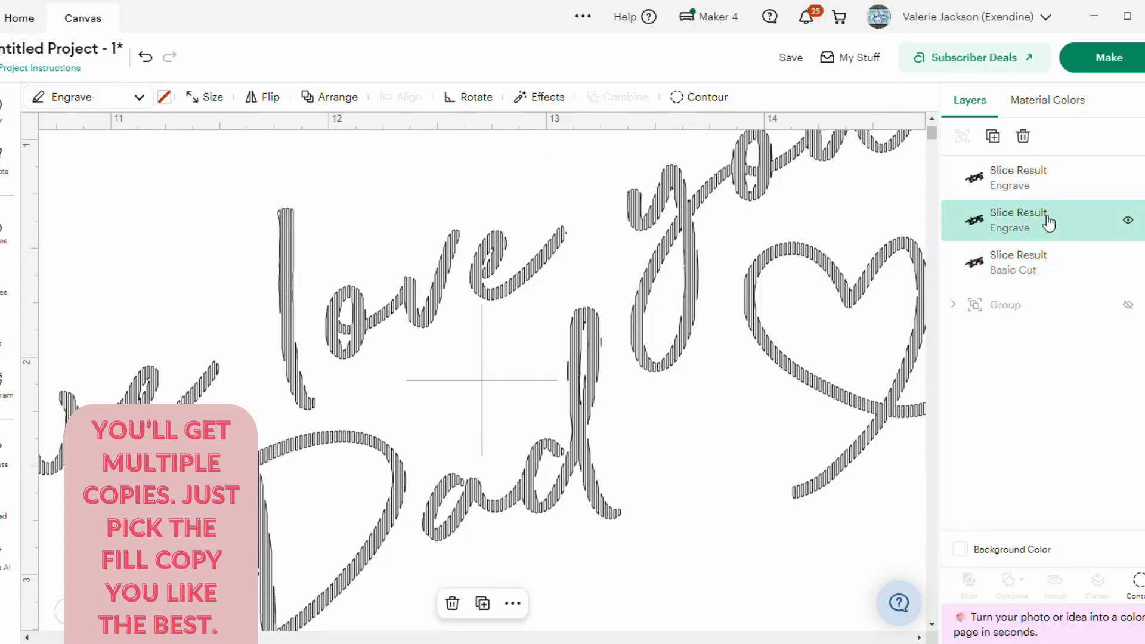
left_click(1043, 179, "shift")
left_click(1023, 136)
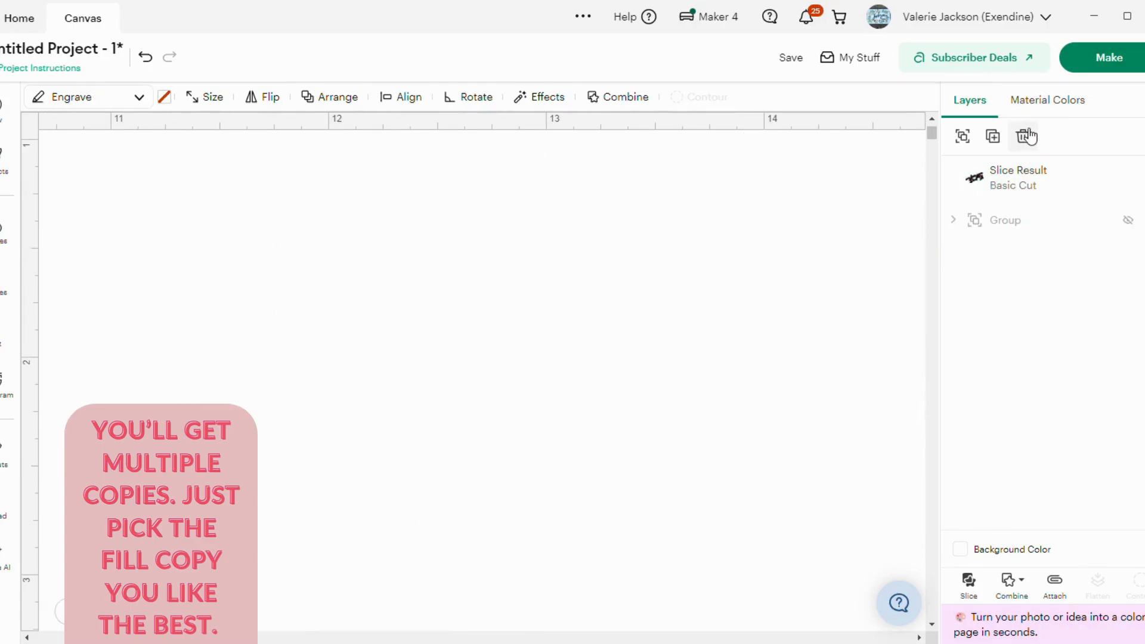
Step: Unhide the group of rectangles used for sizing and bring it into view beside the lettering
left_click(70, 612)
left_click(69, 612)
left_click(69, 612)
left_click(69, 612)
left_click(69, 612)
left_click(69, 612)
left_click(70, 612)
left_click(69, 612)
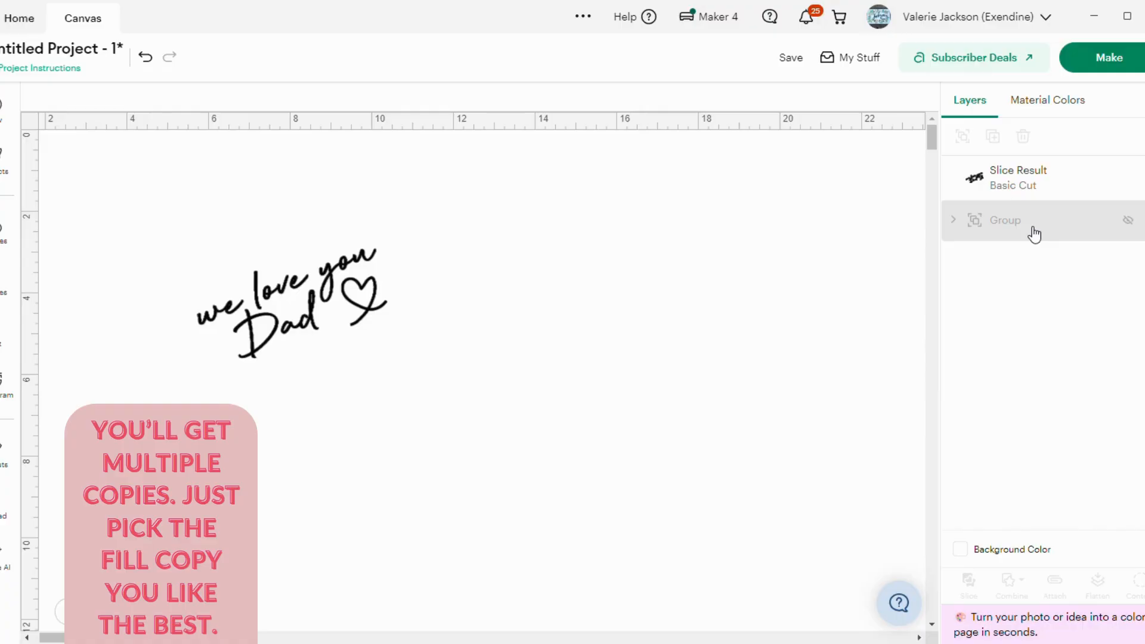
left_click(1128, 220)
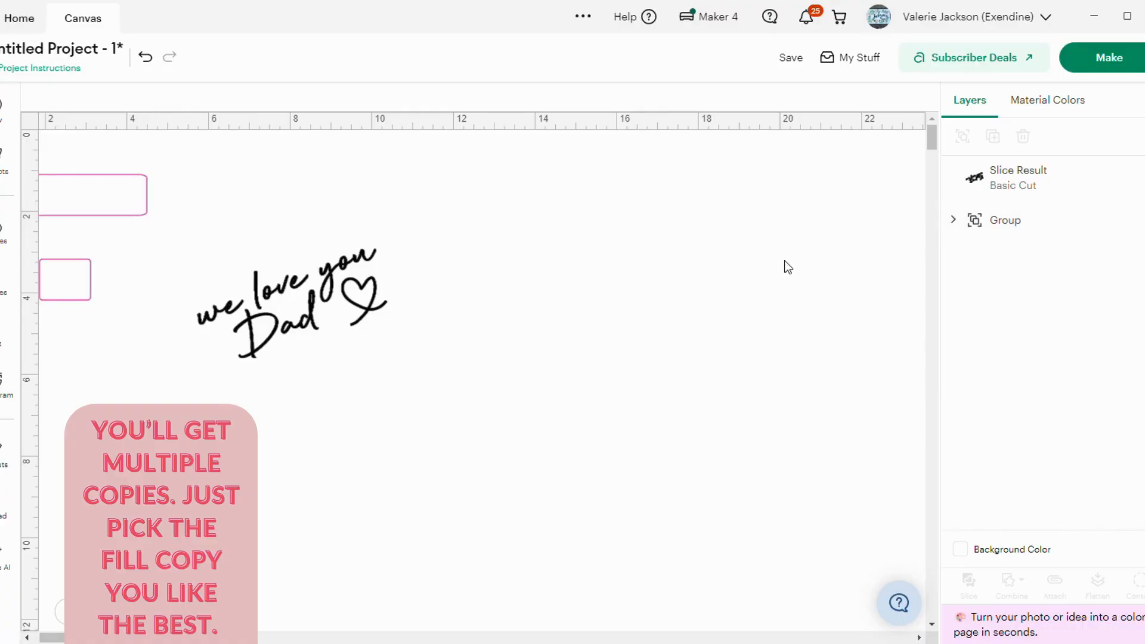
left_click_drag(80, 638, 74, 638)
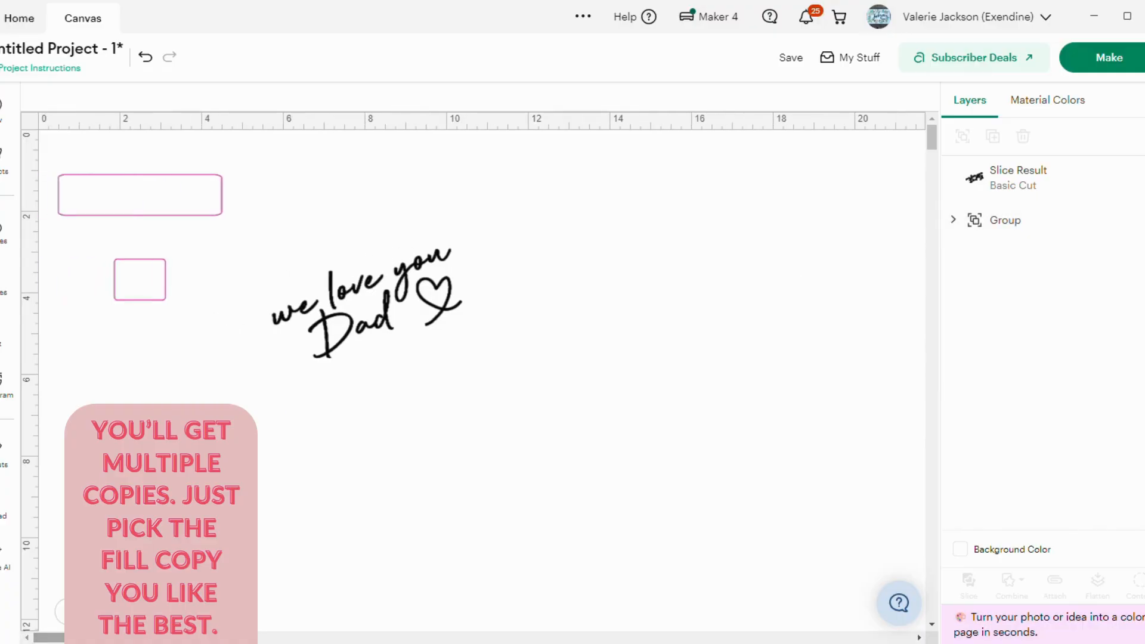
Step: Rotate the lettering level, scale it to about 2.64 x 1.52 in, and place it between the two rectangles
left_click_drag(403, 304, 112, 247)
left_click_drag(239, 177, 273, 203)
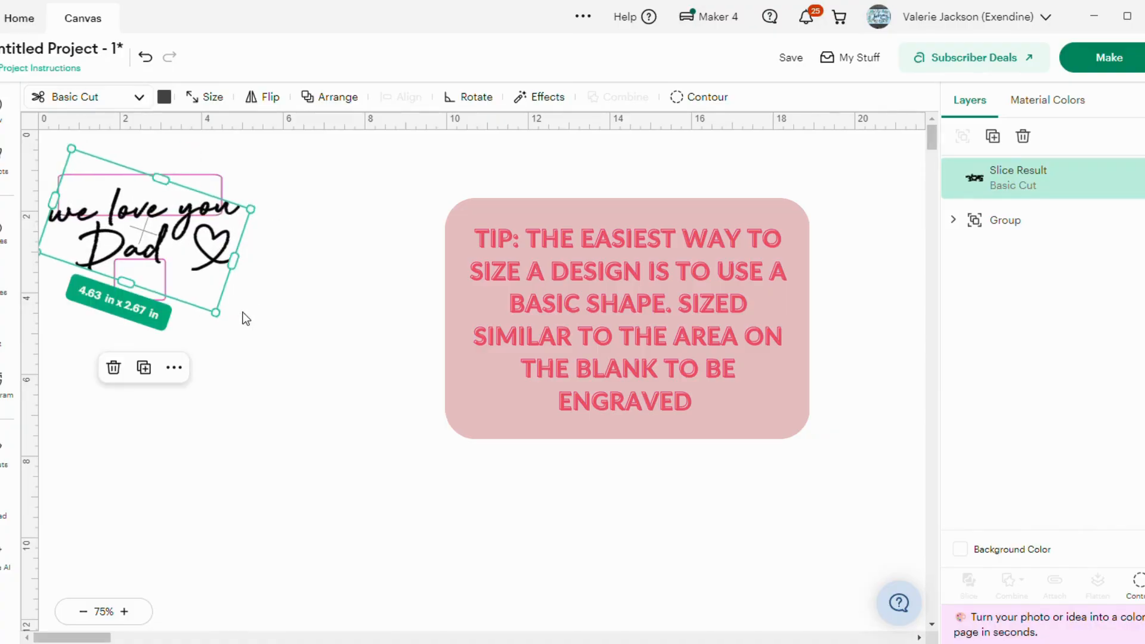
left_click_drag(216, 314, 154, 242)
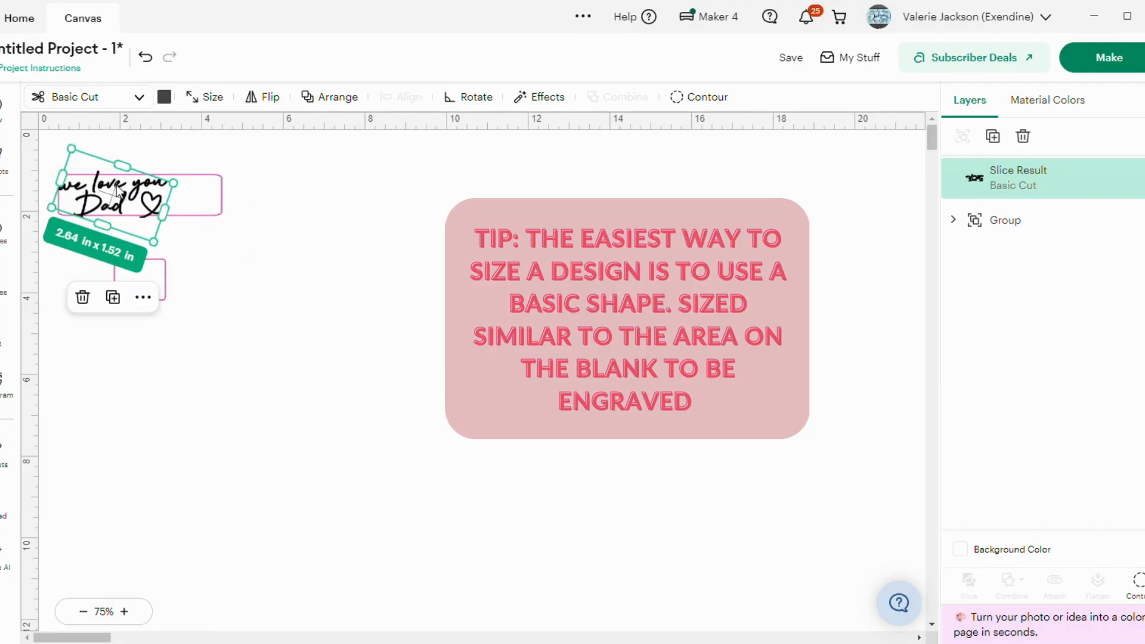
left_click_drag(117, 190, 140, 231)
Step: Keep the rectangle group's operation as Guide and ungroup it into separate rectangles
left_click(68, 183)
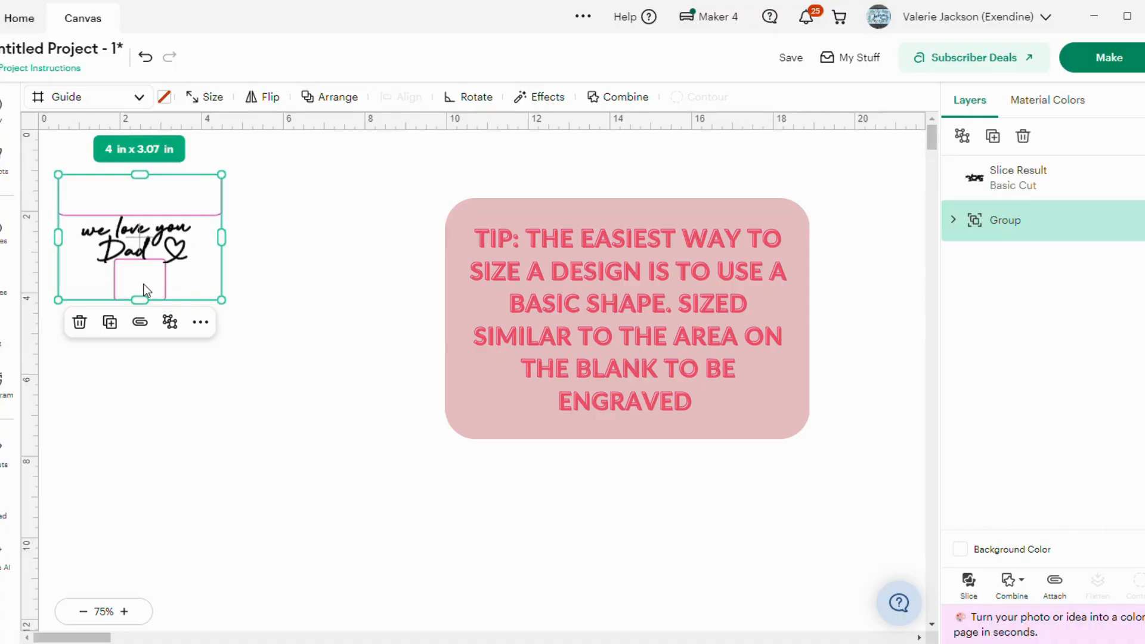
left_click(89, 98)
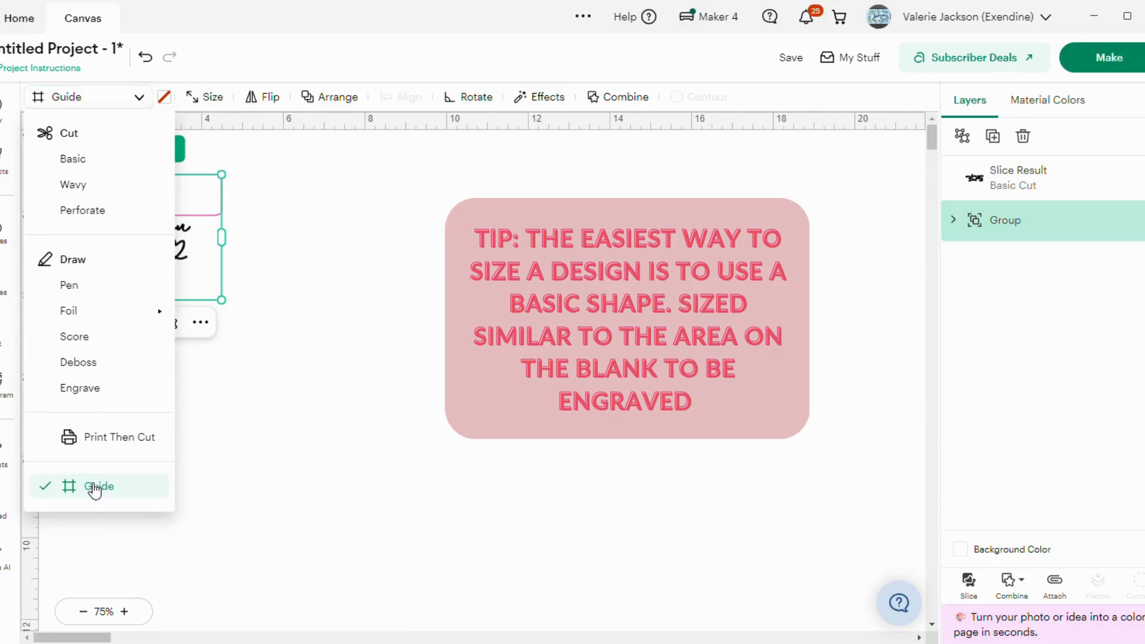
left_click(94, 490)
left_click(962, 136)
left_click(219, 189)
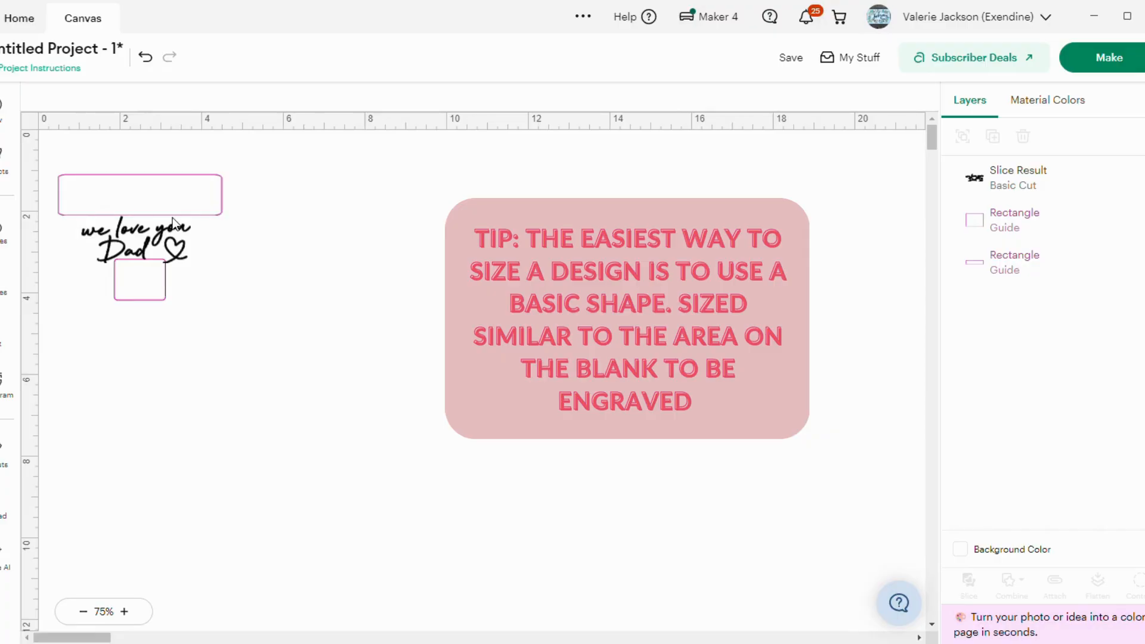
Step: Scale the lettering down to about 2.47 x 1.42 in and reposition it between the two guide rectangles
left_click(163, 249)
left_click_drag(97, 197, 100, 200)
left_click(153, 243)
left_click(149, 242)
left_click(133, 241)
left_click(134, 241)
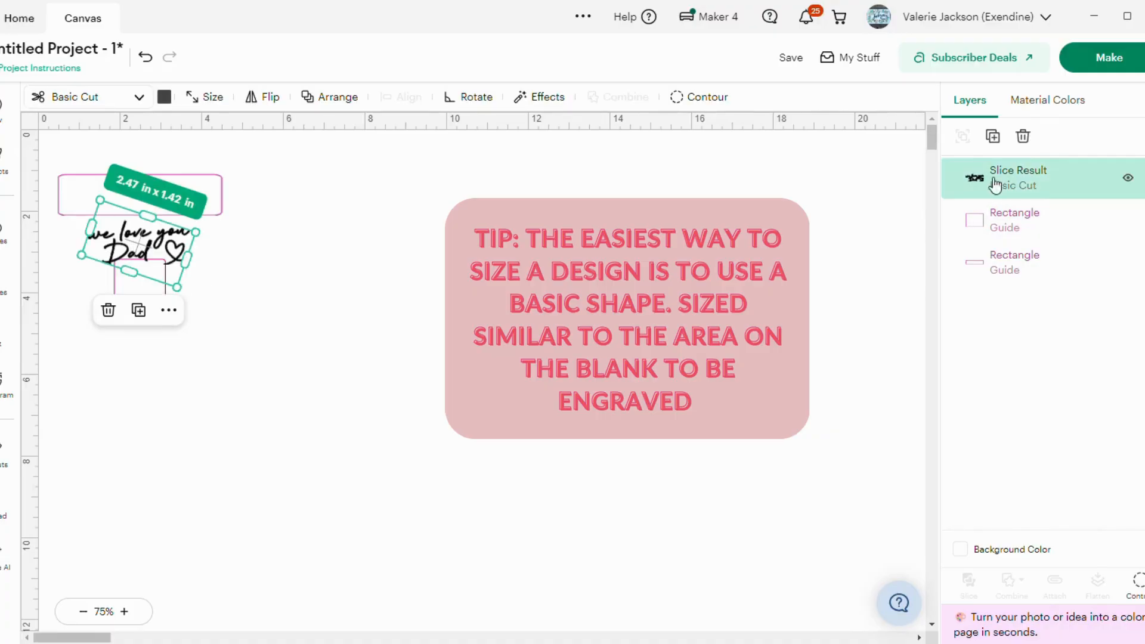
left_click_drag(132, 255, 126, 247)
left_click(348, 256)
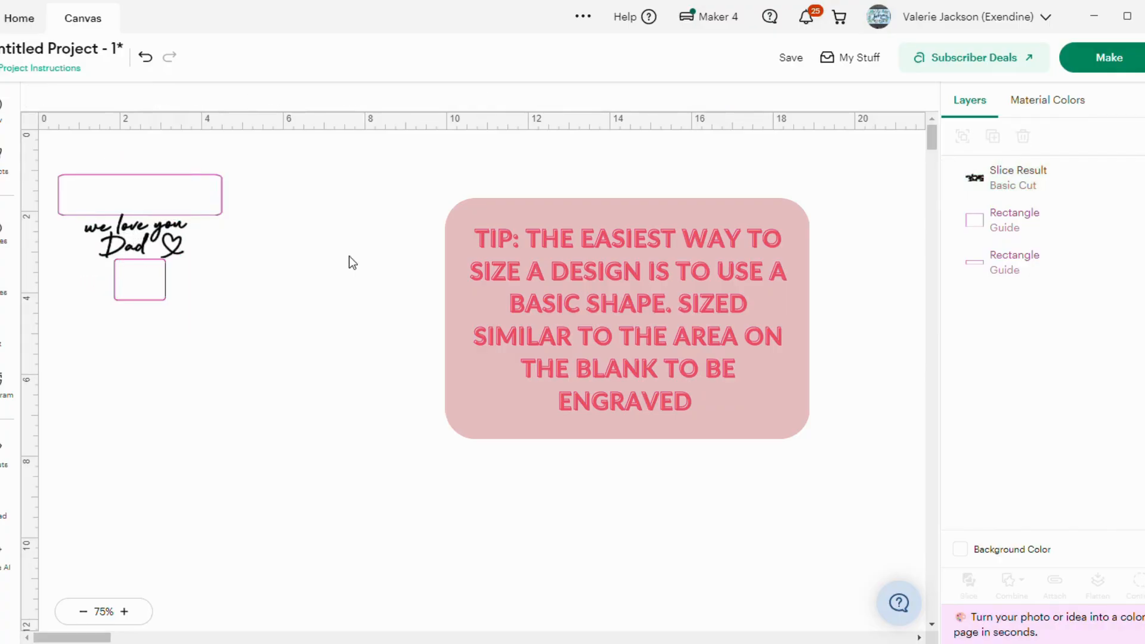
Step: Shrink the lettering further to about 2.3 x 1.33 in and center it in the gap between the guides
left_click(141, 243)
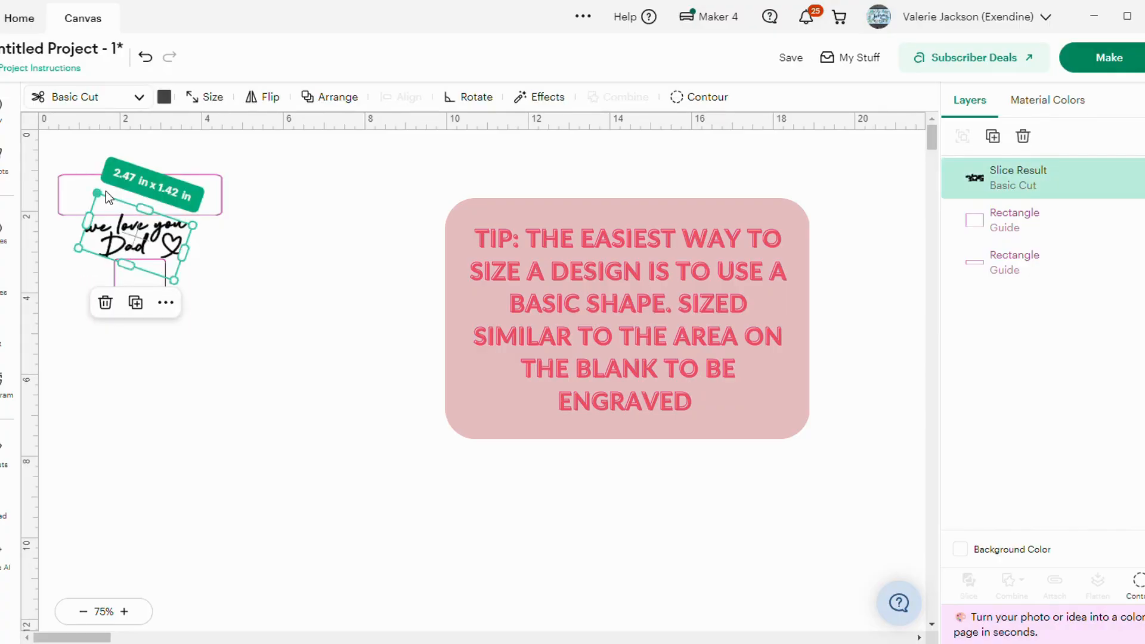
left_click_drag(98, 194, 113, 213)
left_click(132, 234)
left_click(131, 234)
left_click(131, 233)
left_click(1036, 173)
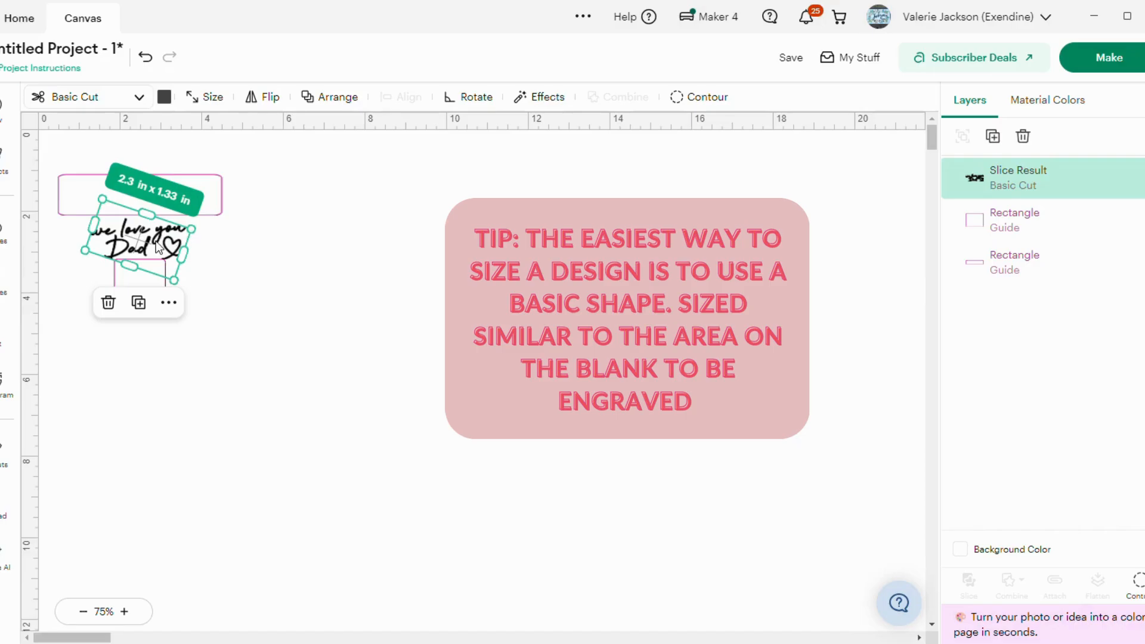
left_click_drag(158, 248, 160, 246)
Step: Send the project to mat preparation, loading the material on a 12 in x 12 in mat
left_click(309, 282)
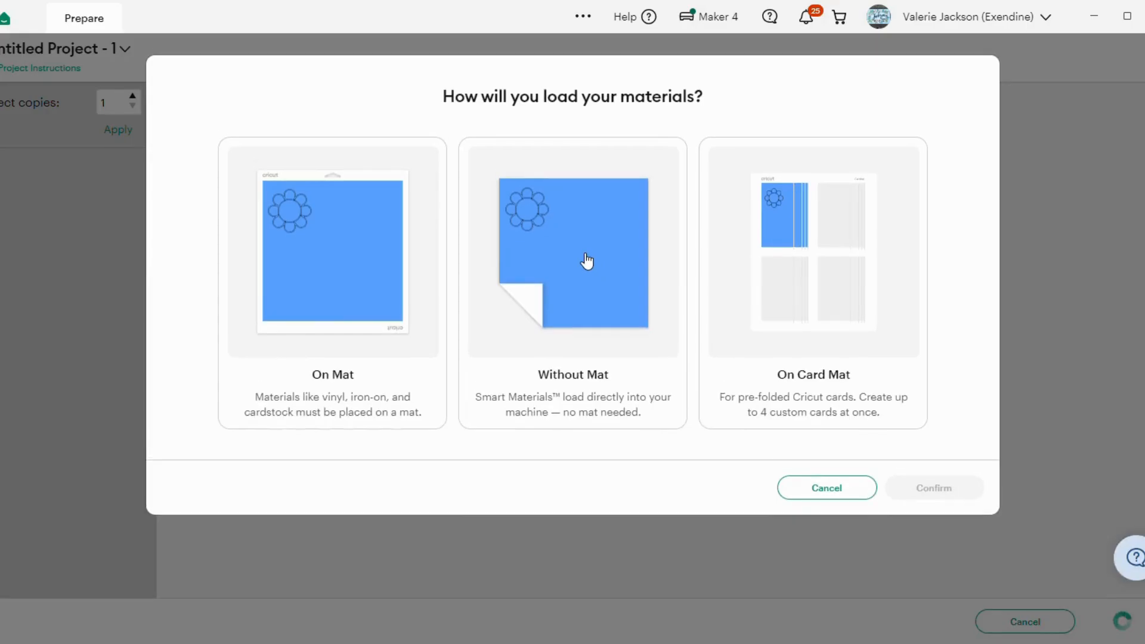
left_click(319, 288)
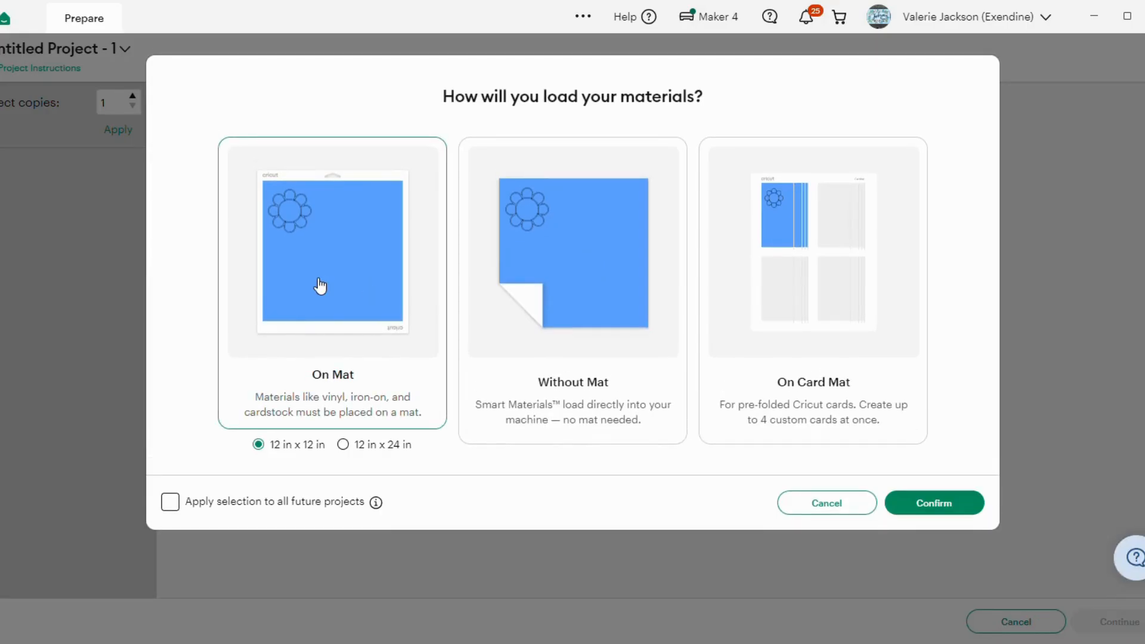
left_click(937, 508)
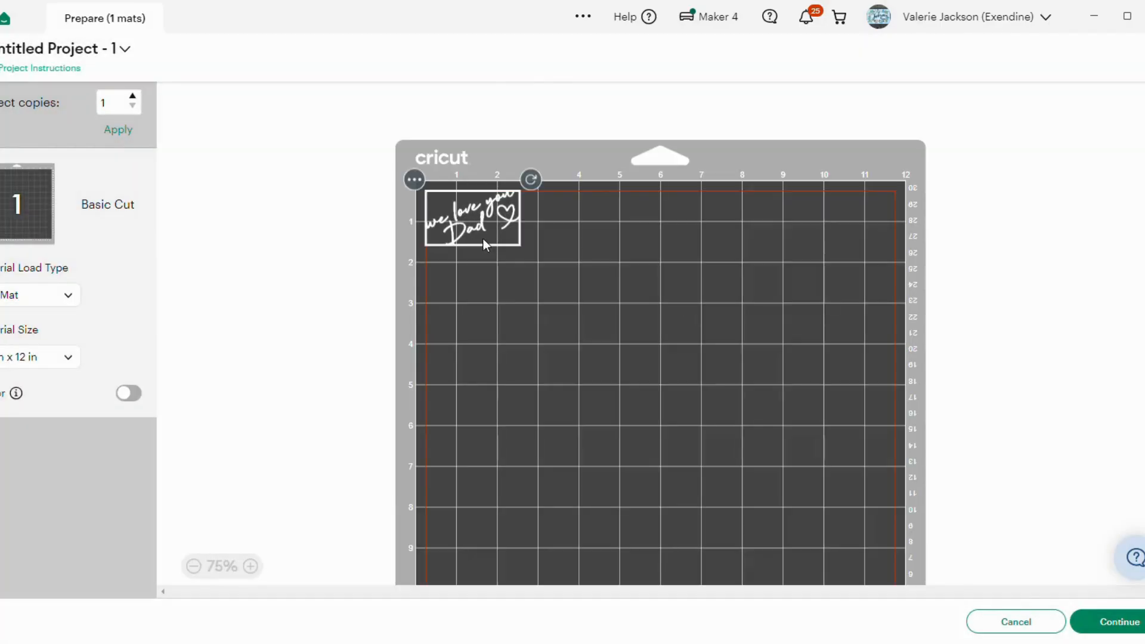
Step: Place the lettering level on the mat, about 2 in from its left edge and around the 11 in row
left_click_drag(489, 212, 605, 516)
scroll(610, 525, "down", 3)
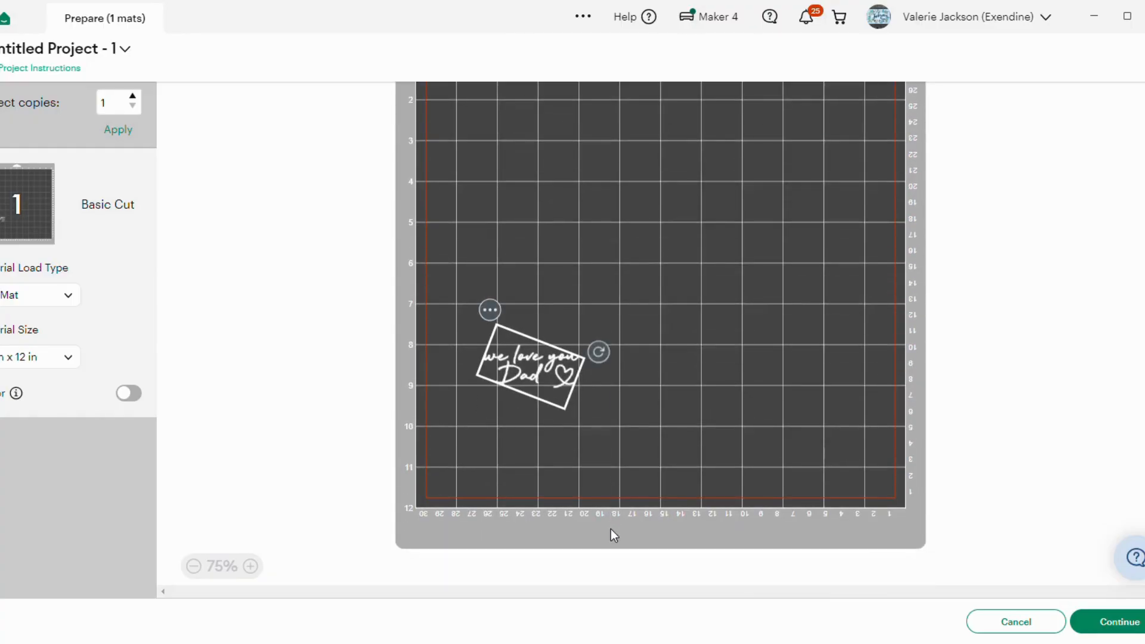
left_click_drag(558, 371, 574, 488)
left_click(773, 427)
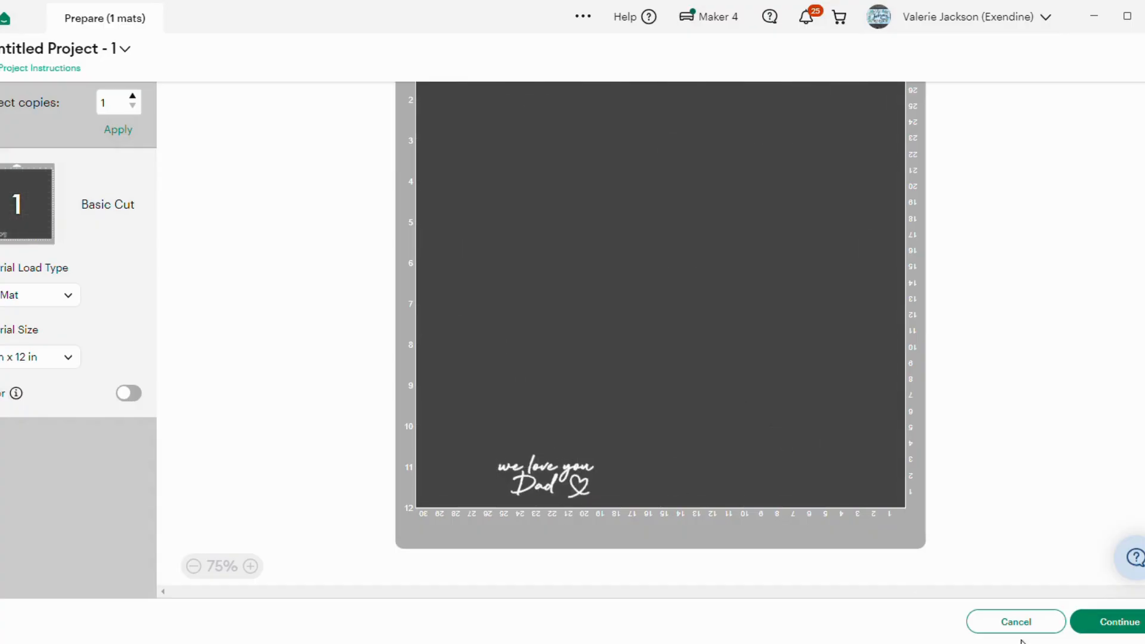